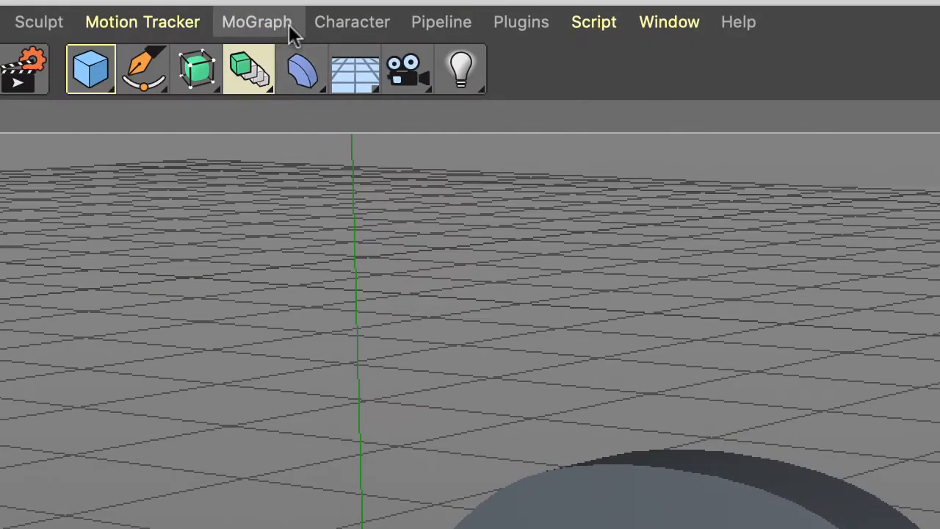
Create a MoGraph Cloner and make the extruded letter c (Extrude.4) its child.
left_click(289, 25)
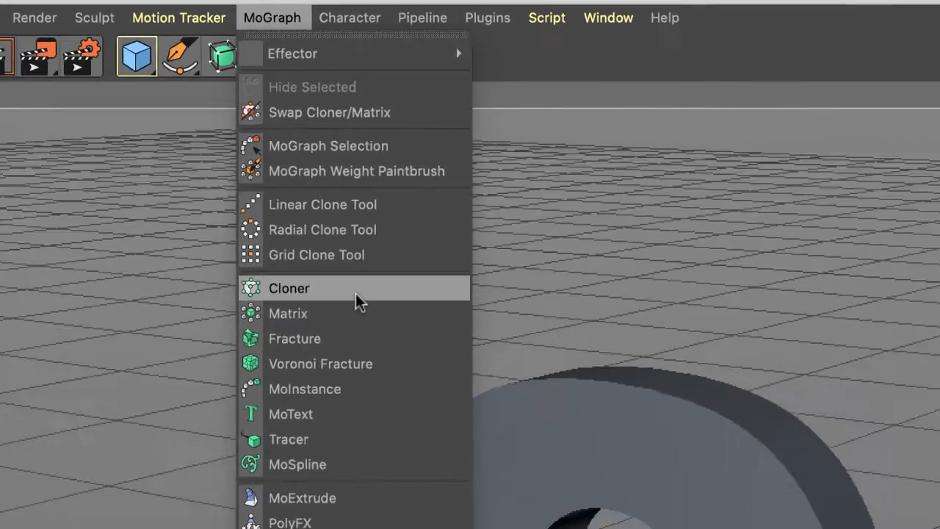
left_click(359, 359)
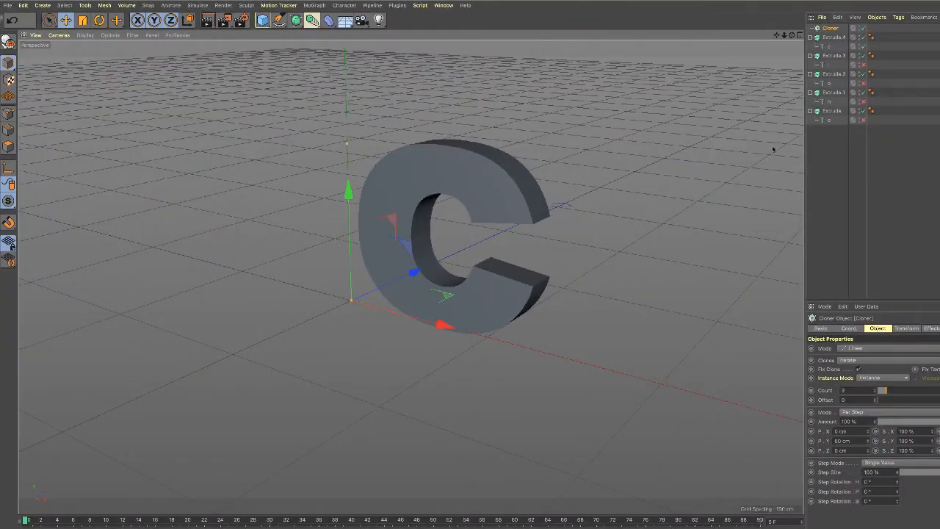
left_click(834, 37)
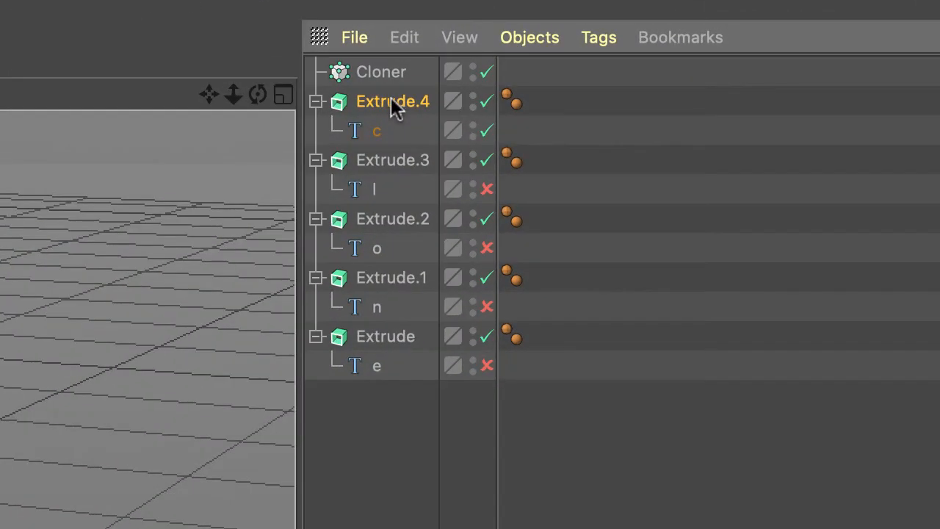
left_click_drag(391, 100, 387, 72)
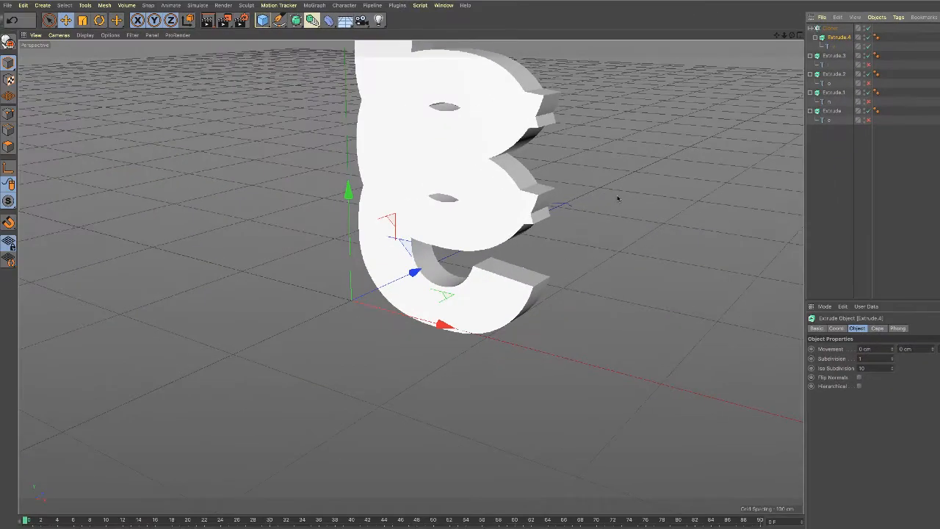
left_click_drag(597, 252, 590, 297, "alt")
scroll(592, 296, "down", 2)
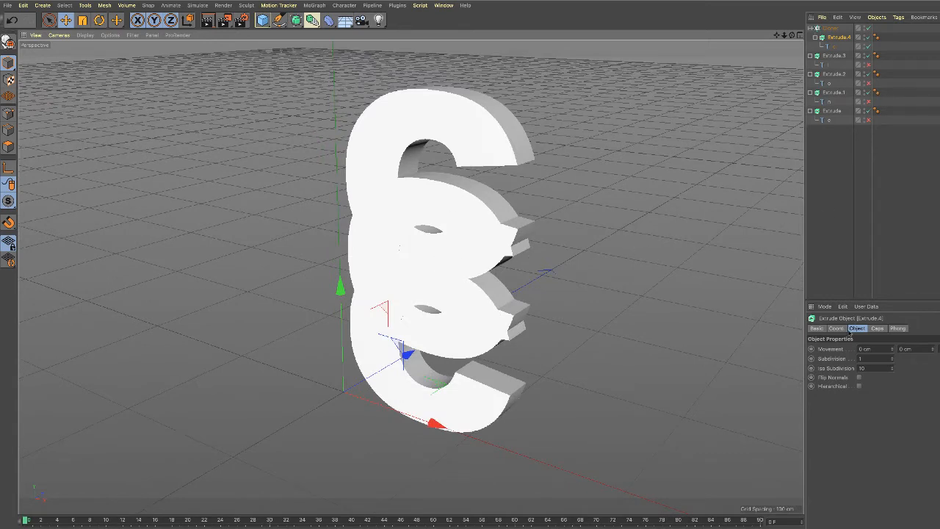
Set the linear Cloner's clone count to 5.
left_click(830, 28)
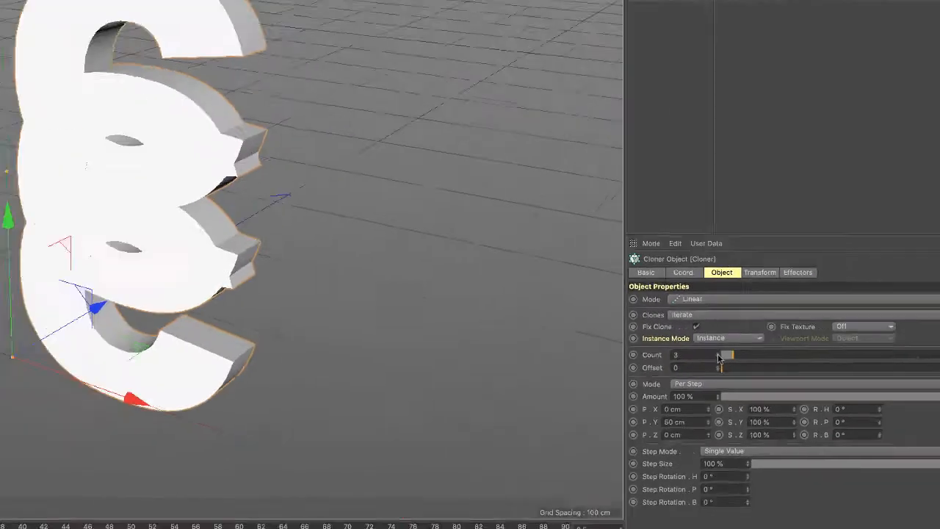
scroll(578, 341, "down", 4)
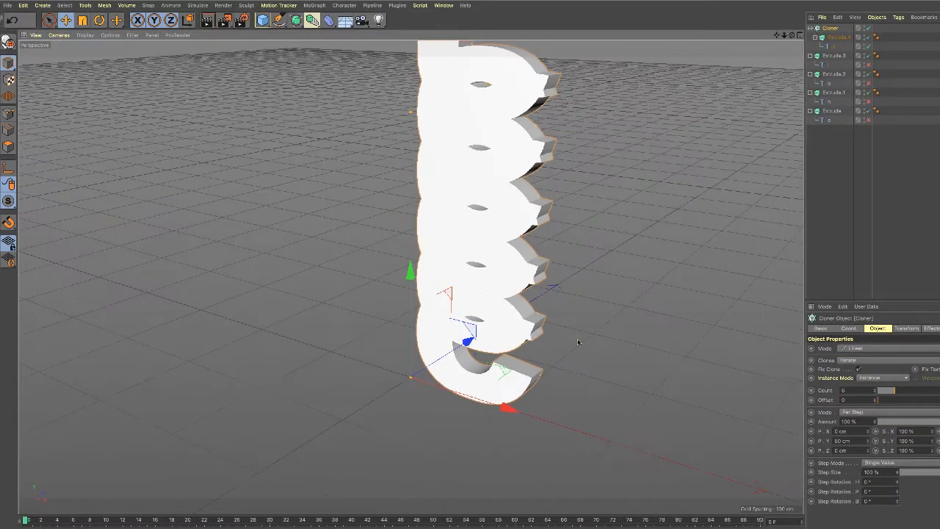
middle_click_drag(578, 344, 548, 373, "alt")
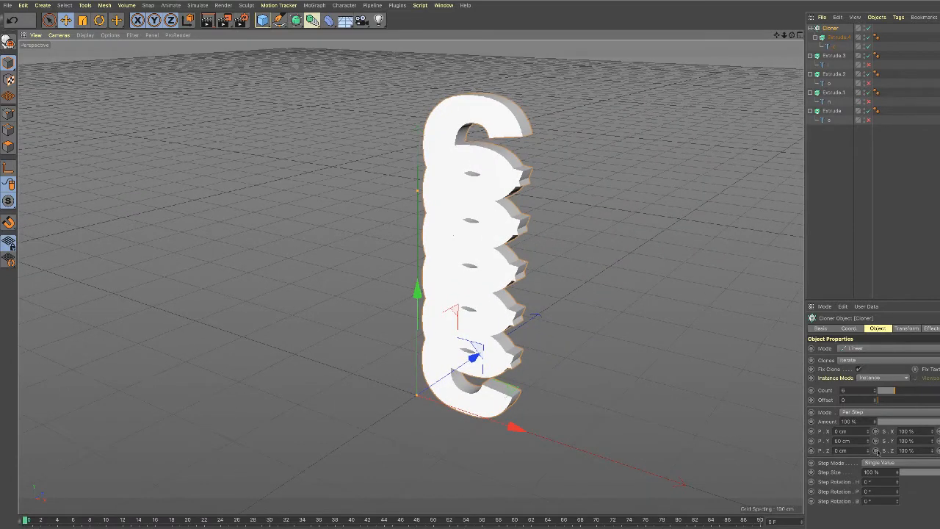
left_click(875, 393)
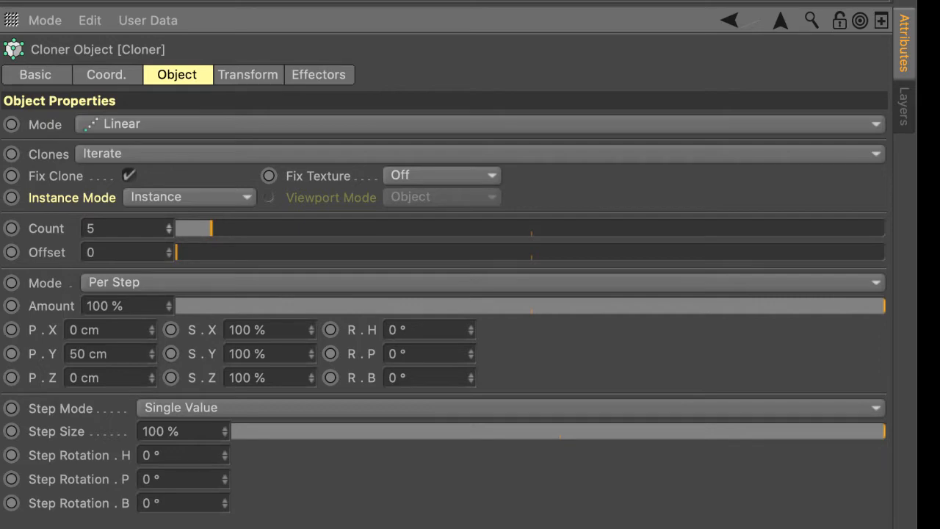
Set the Cloner's per-step Y position to 130 cm so the stacked letters no longer overlap.
left_click(152, 350)
left_click(153, 351)
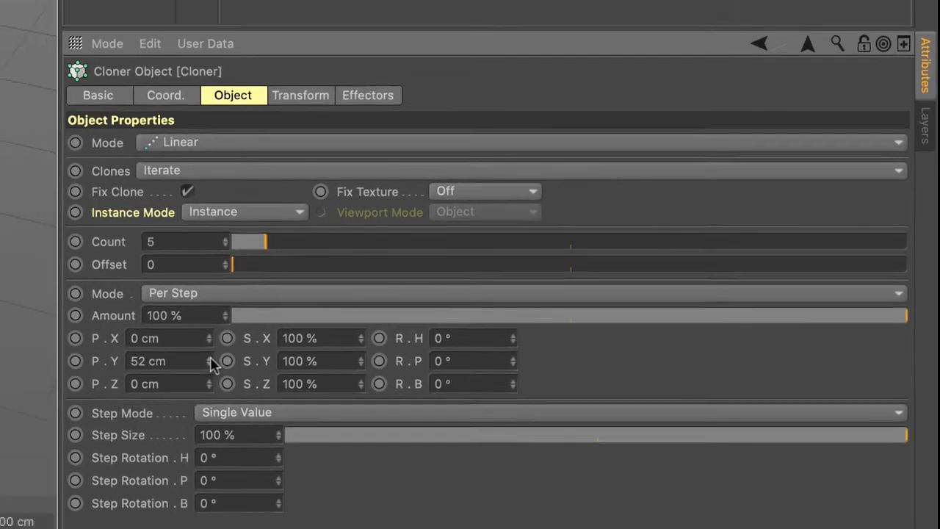
left_click(152, 351)
left_click(152, 351)
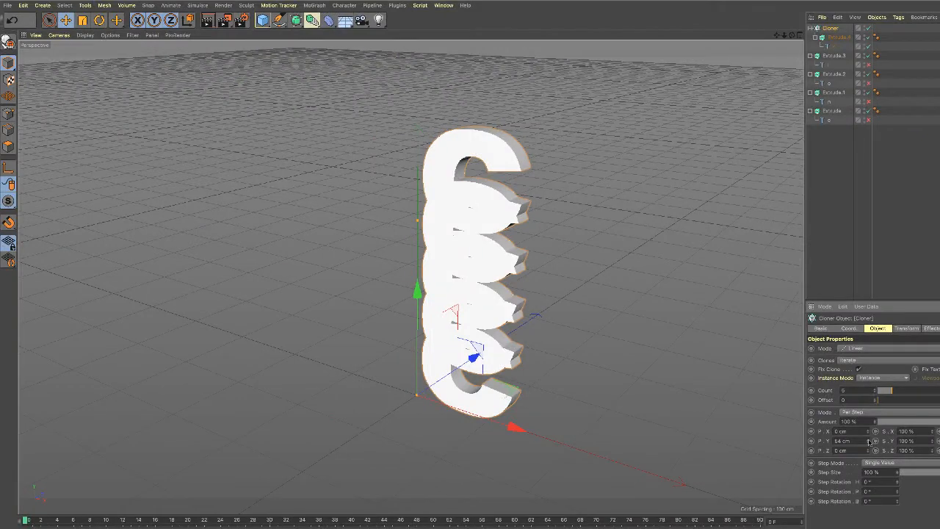
left_click_drag(870, 441, 870, 440)
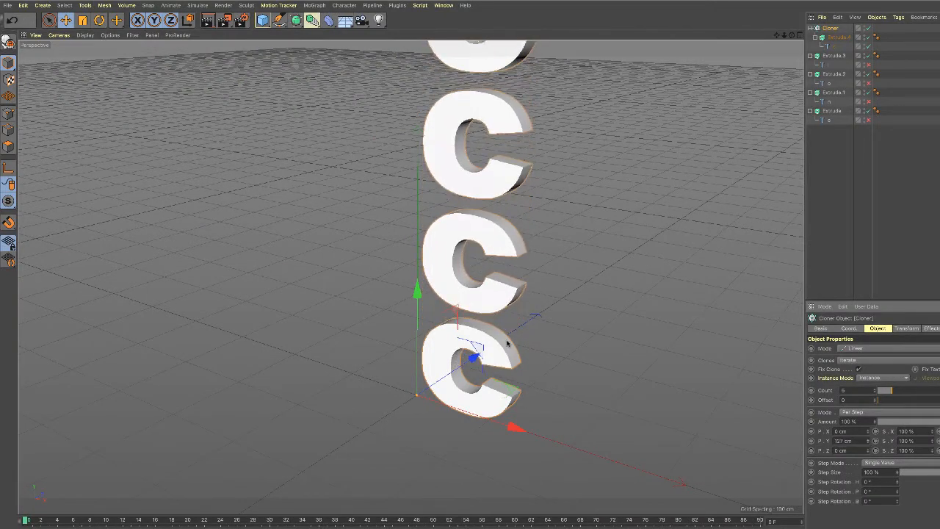
middle_click_drag(507, 343, 495, 393, "alt")
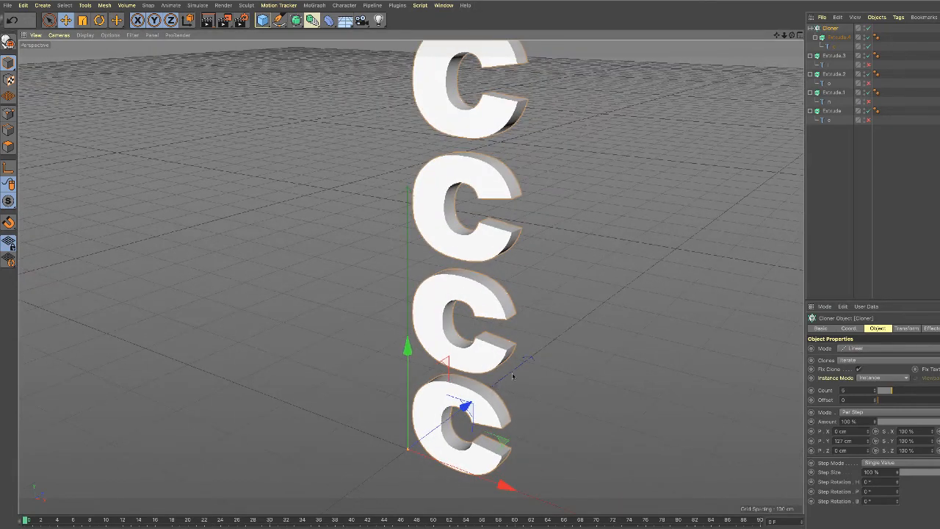
scroll(543, 373, "down", 5)
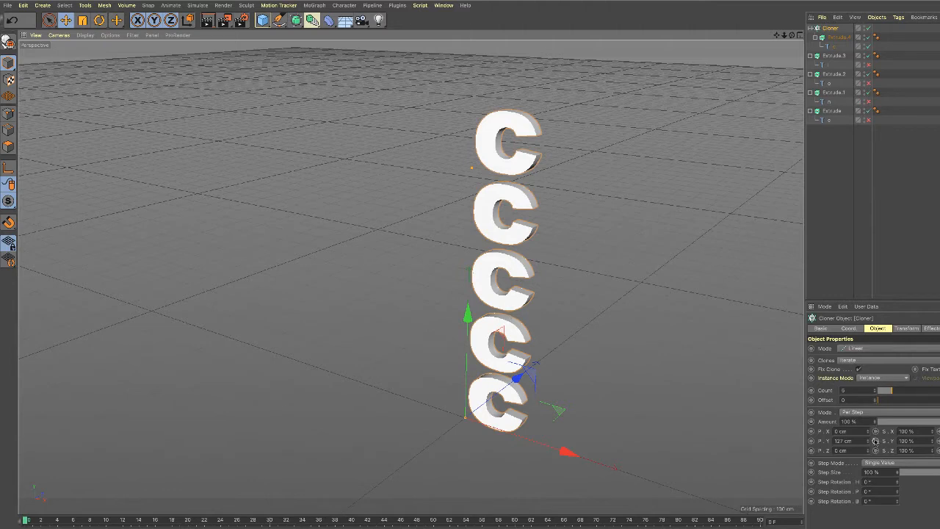
left_click_drag(874, 440, 870, 440)
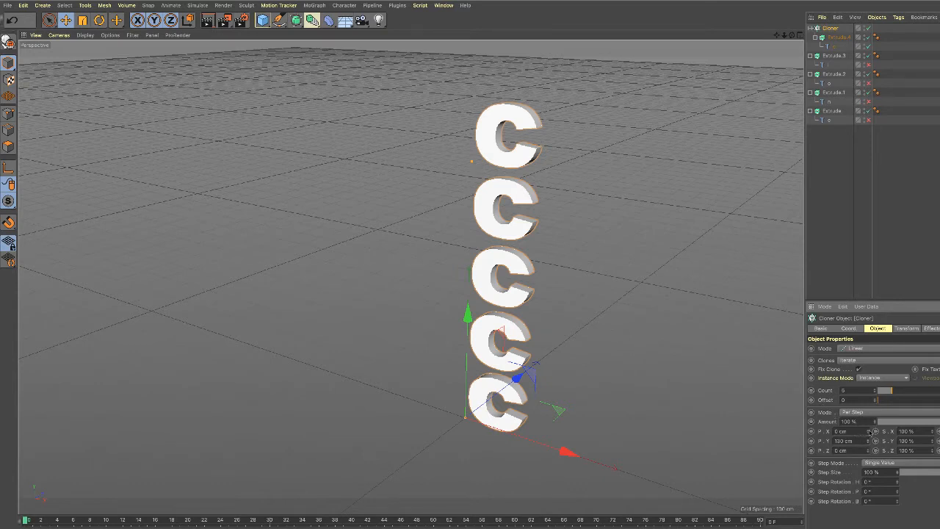
Try per-step X and Z offsets on the clones, with X at 73 cm, and reset both to 0 cm.
left_click_drag(870, 432, 869, 451)
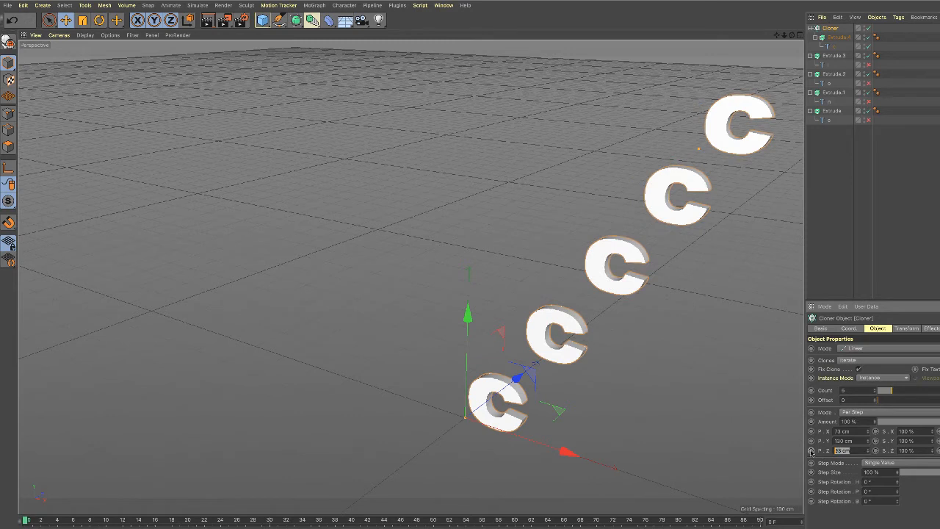
type("0")
left_click_drag(854, 432, 811, 433)
type("0")
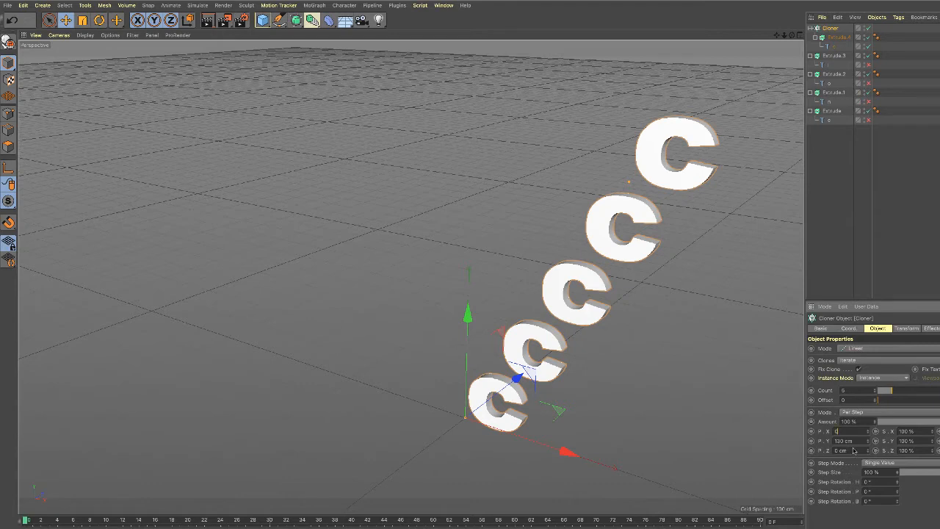
key("Return")
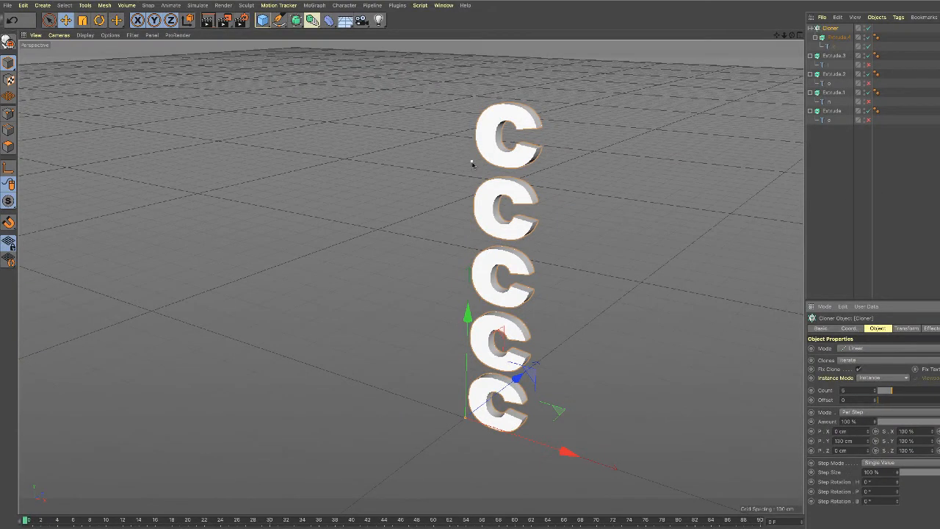
Shift the clone spacing with the Cloner's viewport handle and restore the per-step position to X 0, Y 130 and Z 0 cm.
mouse_move(474, 161)
left_mouse_down()
mouse_move(382, 210)
mouse_move(310, 263)
mouse_move(159, 199)
mouse_move(646, 189)
mouse_move(535, 258)
mouse_move(260, 281)
mouse_move(157, 257)
mouse_move(192, 277)
mouse_move(293, 274)
mouse_move(426, 218)
mouse_move(560, 204)
mouse_move(629, 151)
mouse_move(462, 183)
mouse_move(467, 177)
left_mouse_up()
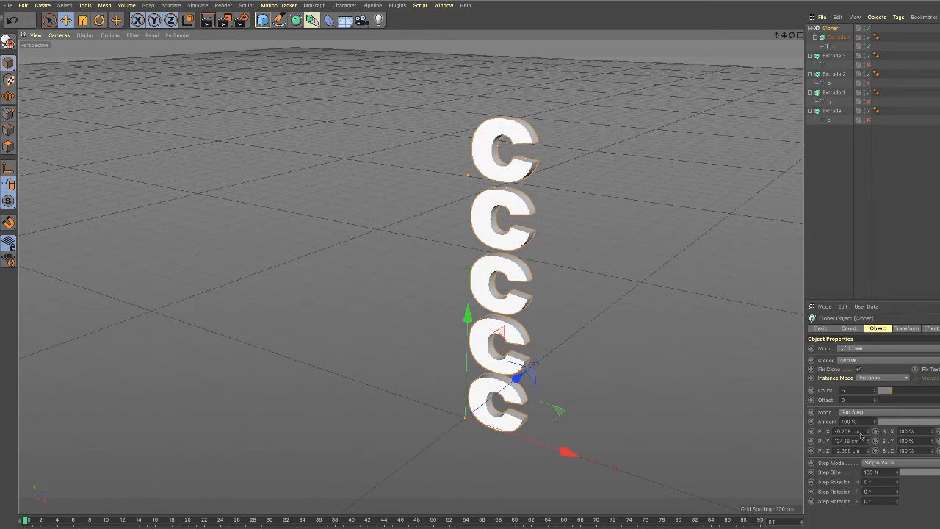
double_click(852, 431)
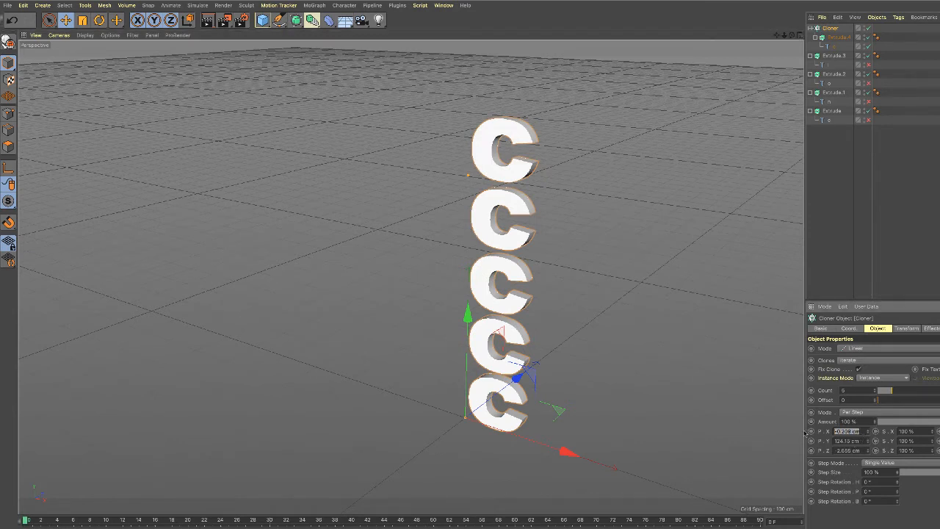
type("0")
key("Tab")
type("130")
key("Tab")
type("0")
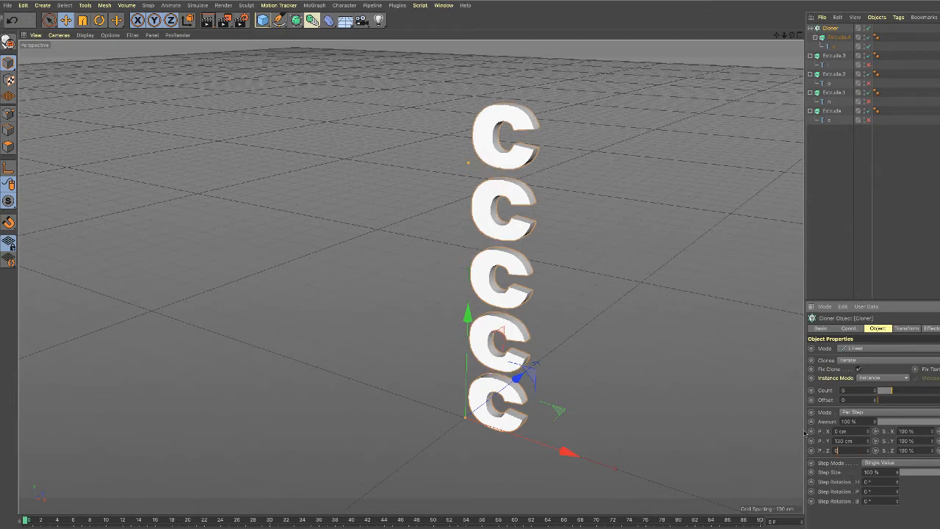
key("Tab")
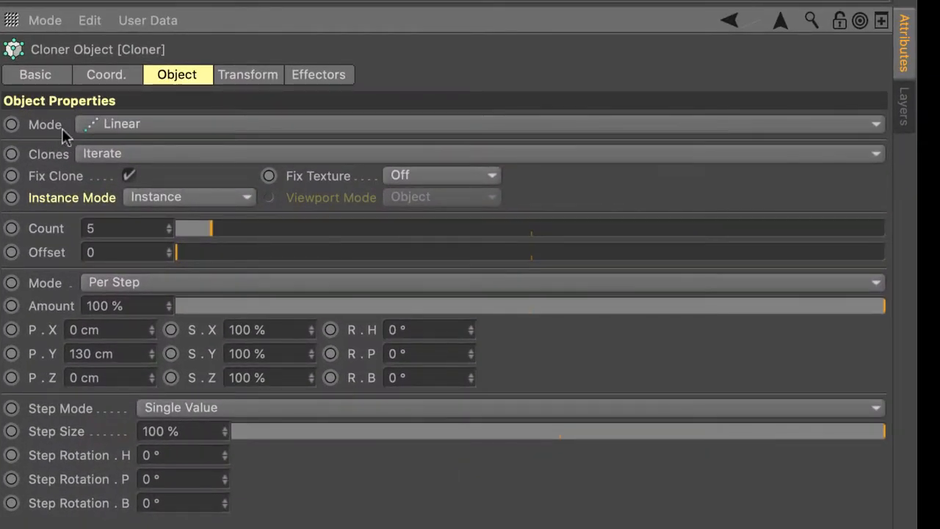
Try the Radial and Honeycomb Array modes on the Cloner.
left_click(876, 125)
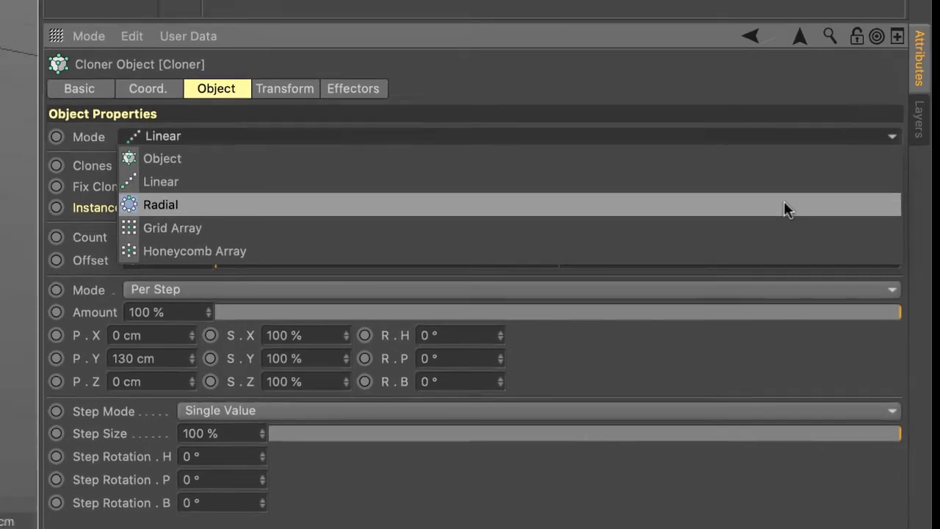
left_click(781, 198)
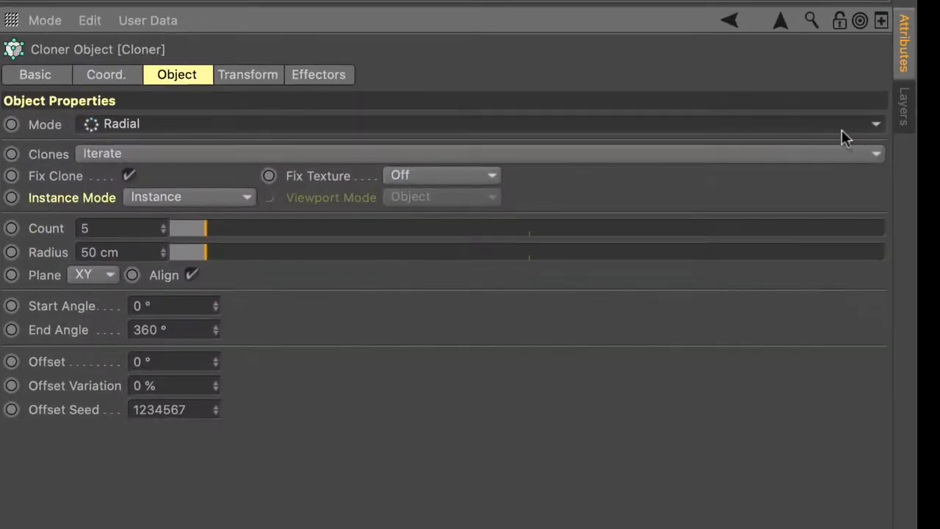
left_click(877, 126)
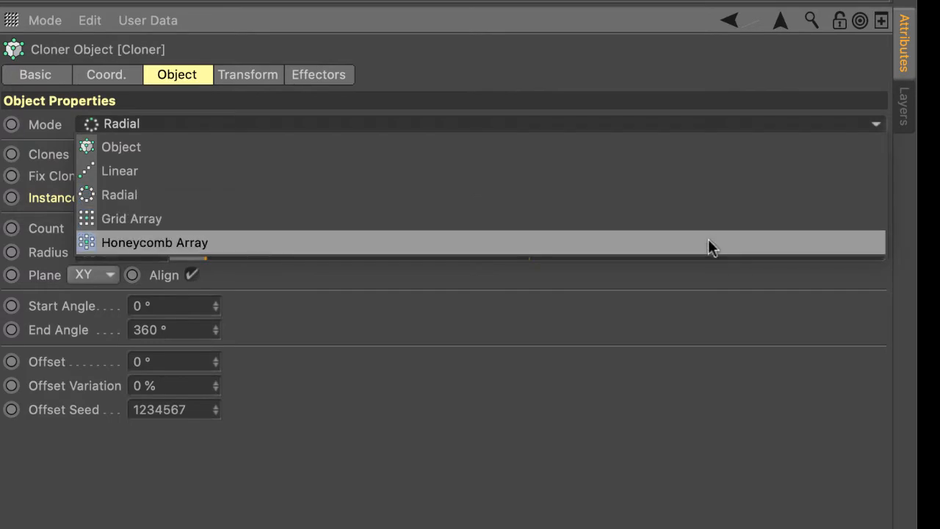
left_click(519, 244)
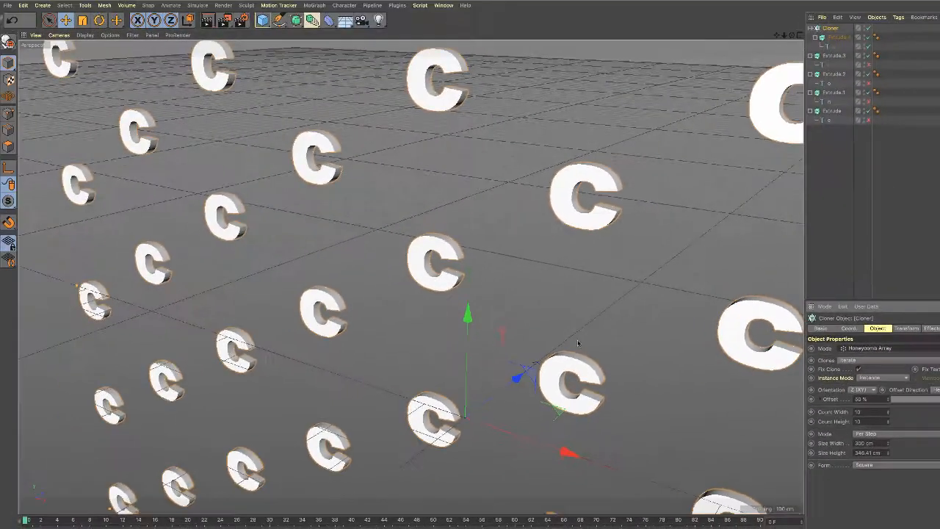
scroll(578, 345, "down", 5)
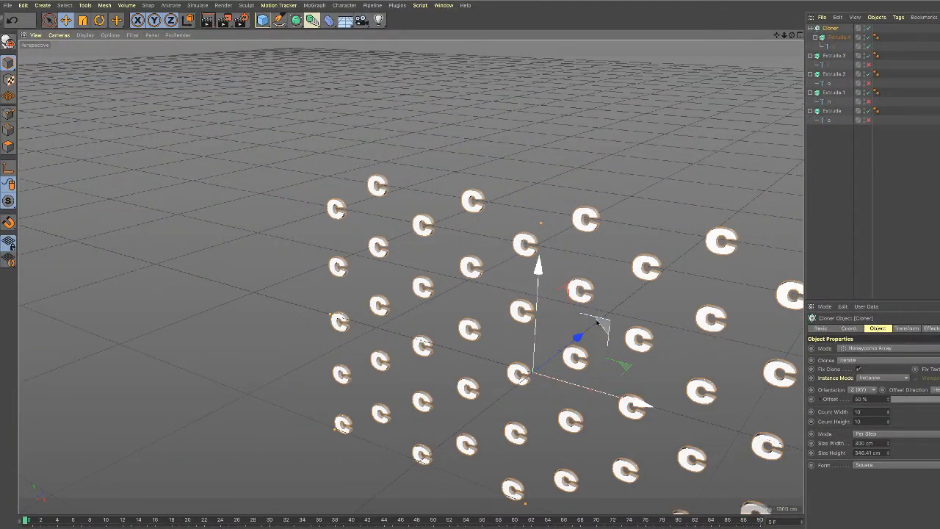
scroll(662, 376, "down", 3)
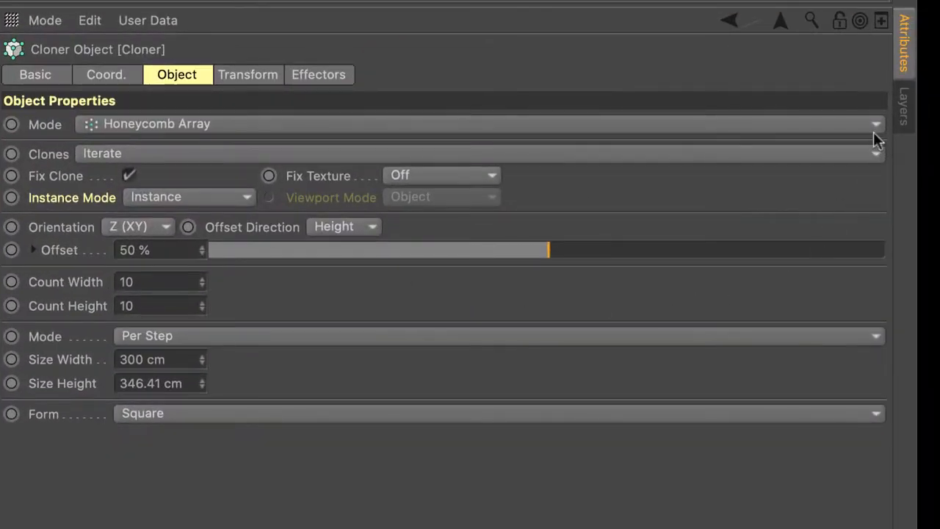
Switch the Cloner's mode to Grid Array.
left_click(876, 125)
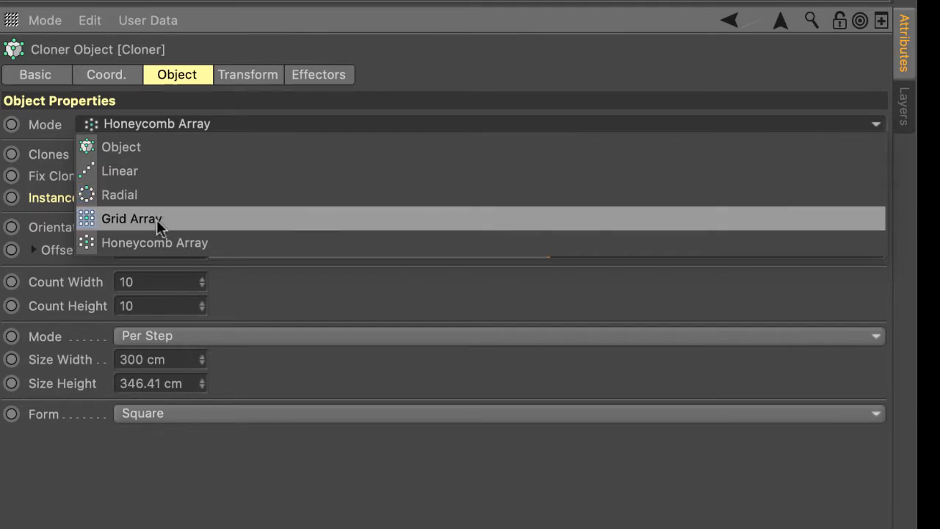
left_click(179, 222)
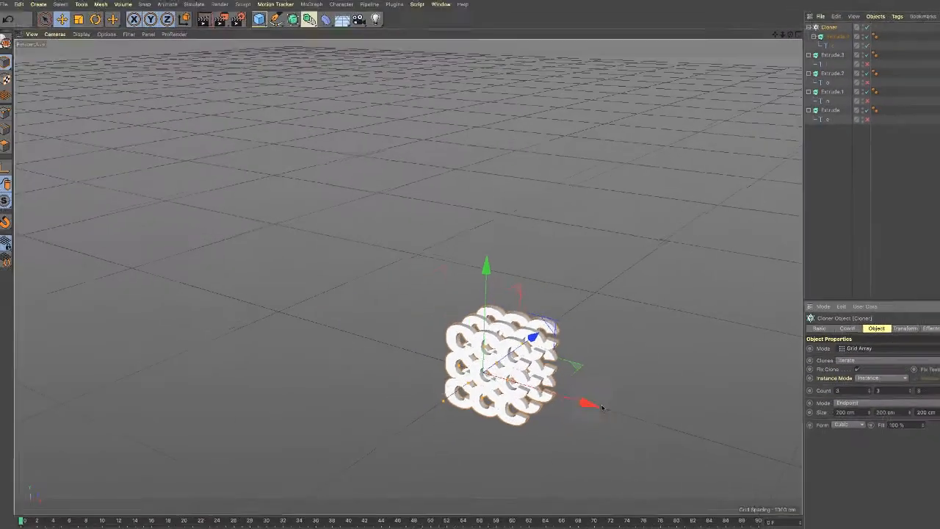
scroll(602, 401, "up", 6)
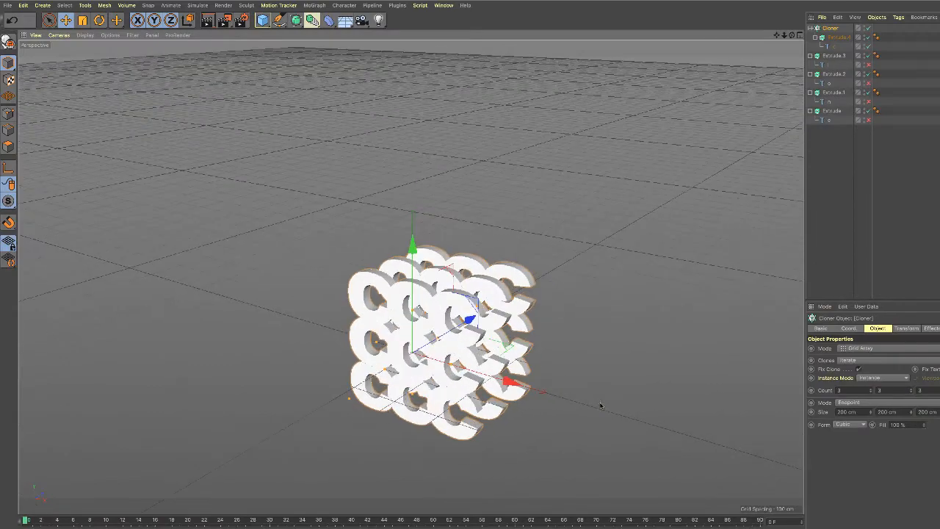
middle_click_drag(588, 406, 605, 343, "alt")
scroll(605, 343, "up", 5)
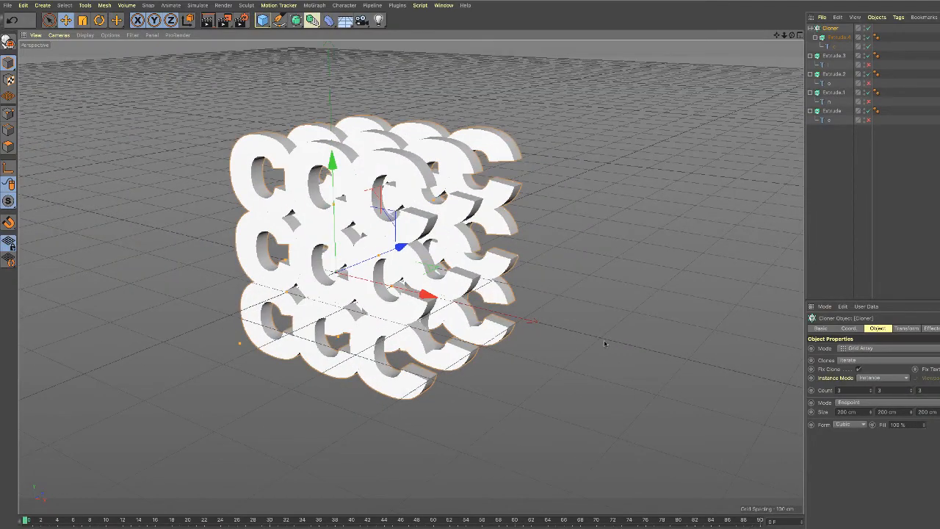
mouse_move(604, 343)
left_mouse_down("alt")
mouse_move(548, 345)
mouse_move(539, 322)
mouse_move(612, 338)
mouse_move(565, 336)
mouse_move(600, 332)
mouse_move(603, 343)
left_mouse_up("alt")
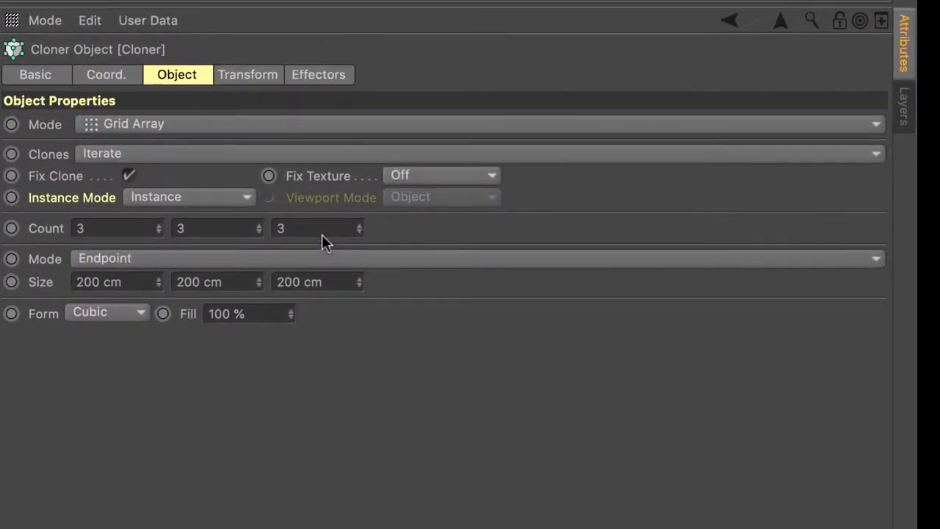
Set the grid's third (depth) count to 1 for a single flat layer of letters.
double_click(278, 228)
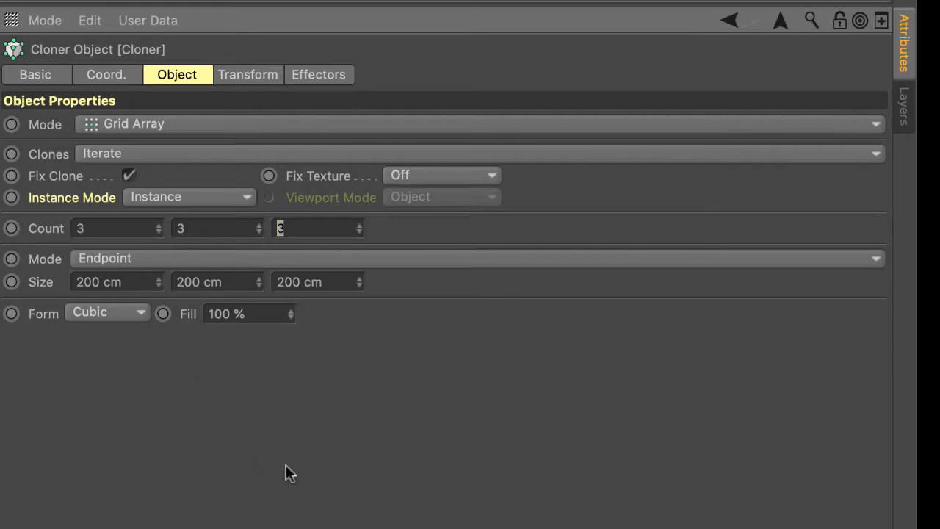
type("1")
key("Return")
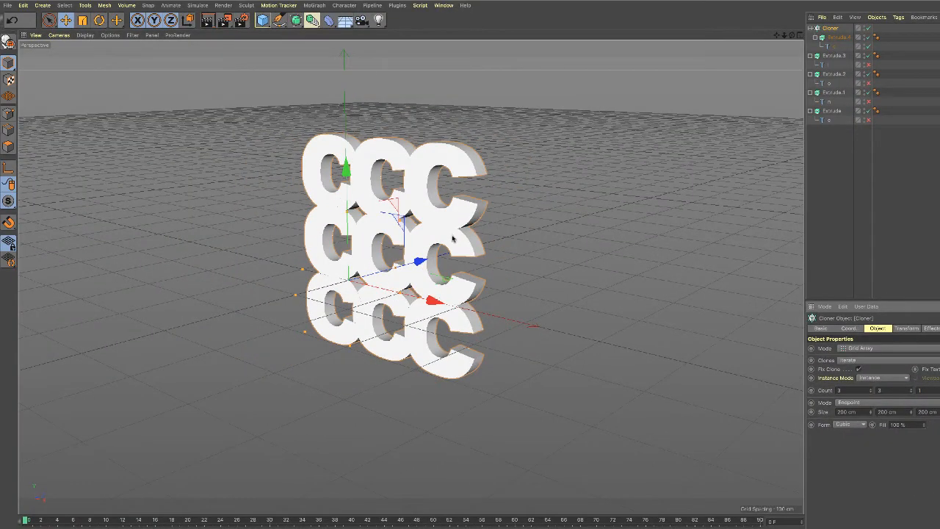
mouse_move(518, 266)
left_mouse_down("alt")
mouse_move(514, 292)
mouse_move(549, 263)
mouse_move(539, 275)
left_mouse_up("alt")
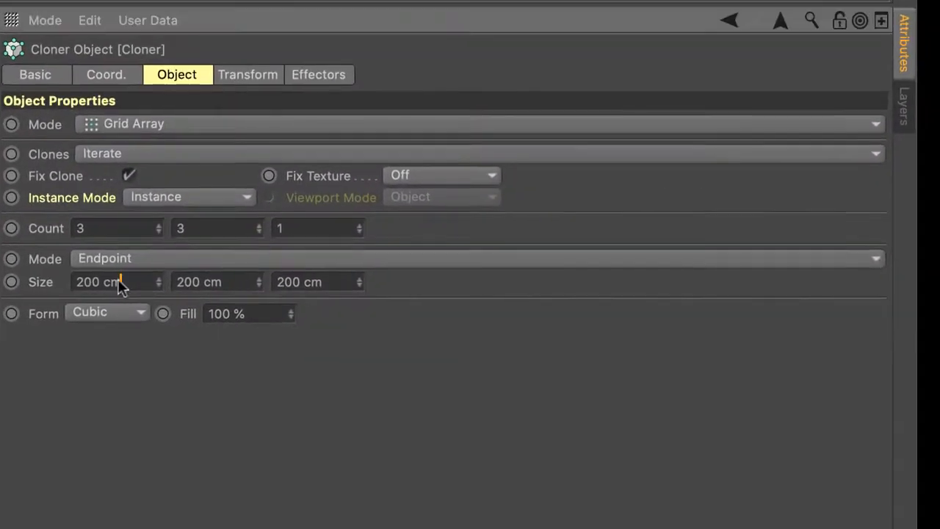
Set the Cloner grid's first two size values to 1000 cm each.
double_click(854, 413)
type("1000")
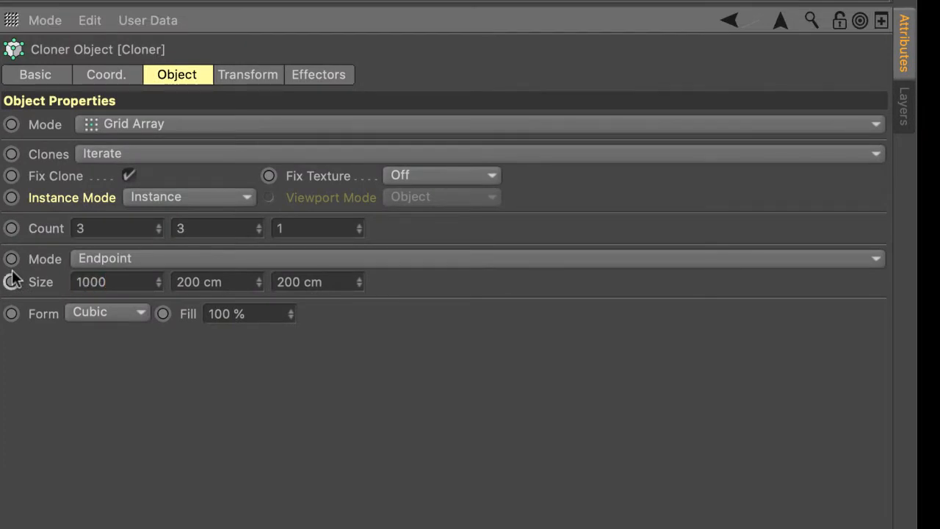
key("Tab")
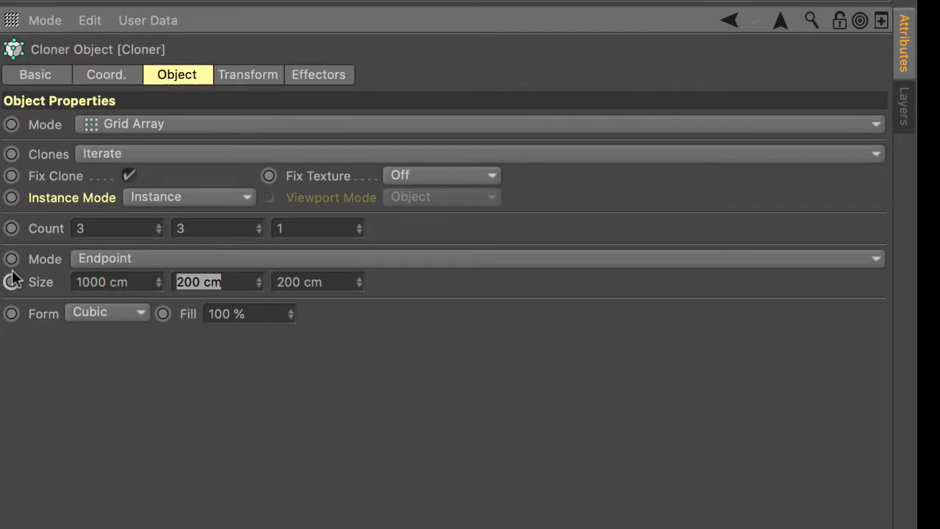
type("111")
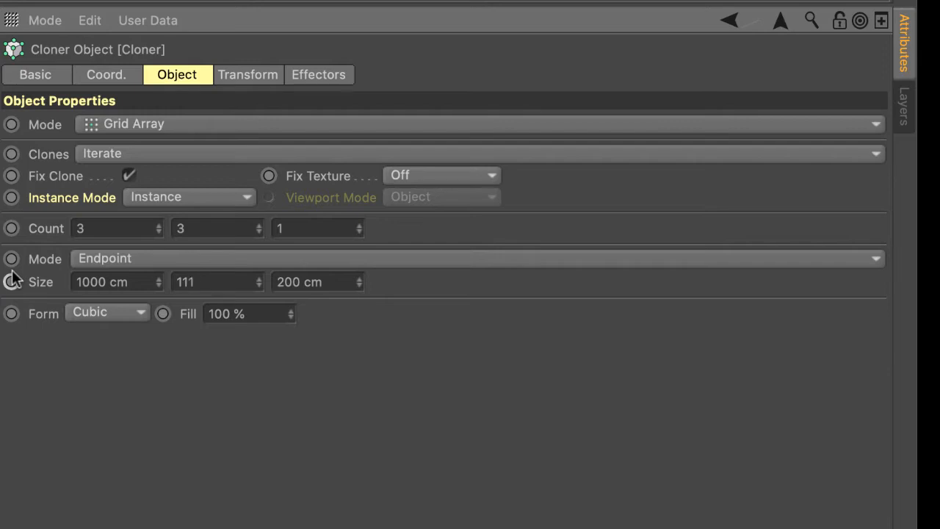
key("BackSpace")
key("BackSpace")
type("100")
key("BackSpace")
key("BackSpace")
key("BackSpace")
type("000")
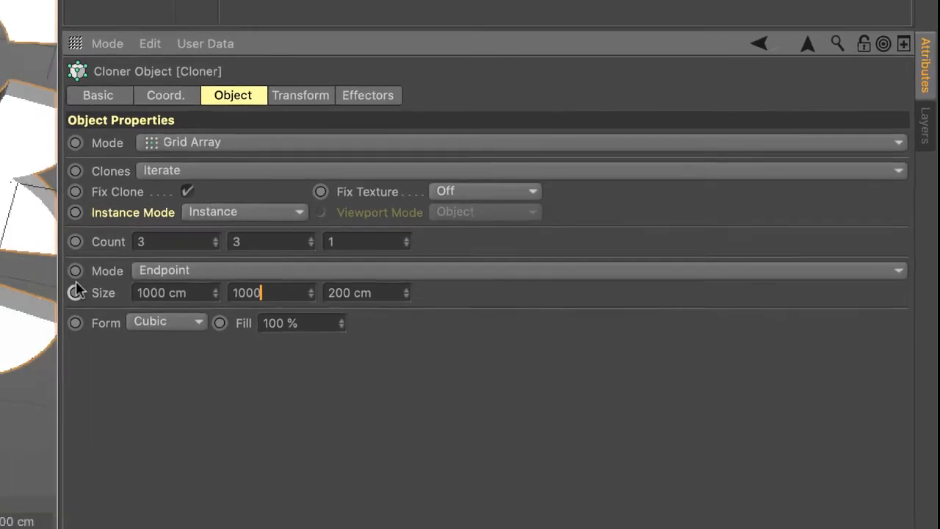
key("Return")
scroll(560, 231, "down", 10)
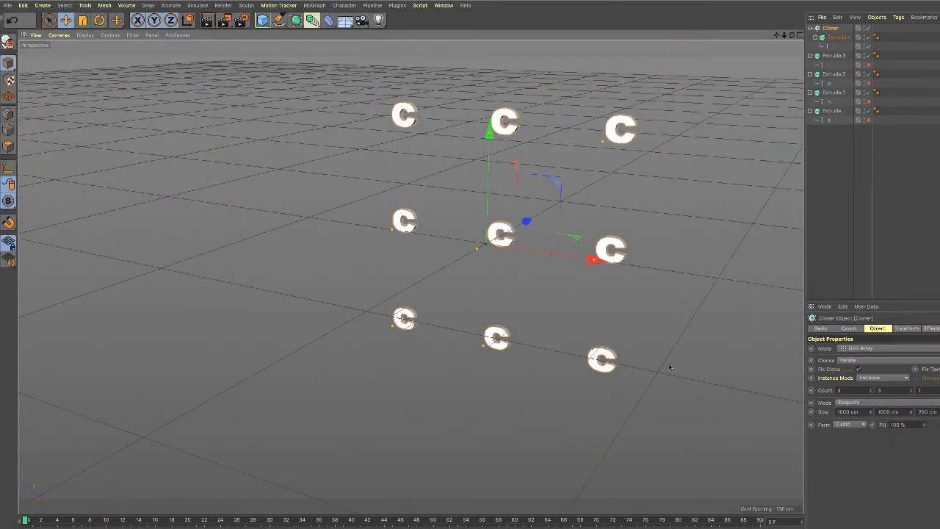
Set the grid's first two counts to 5 each for a five-by-five layout of letters.
left_click_drag(847, 390, 827, 390)
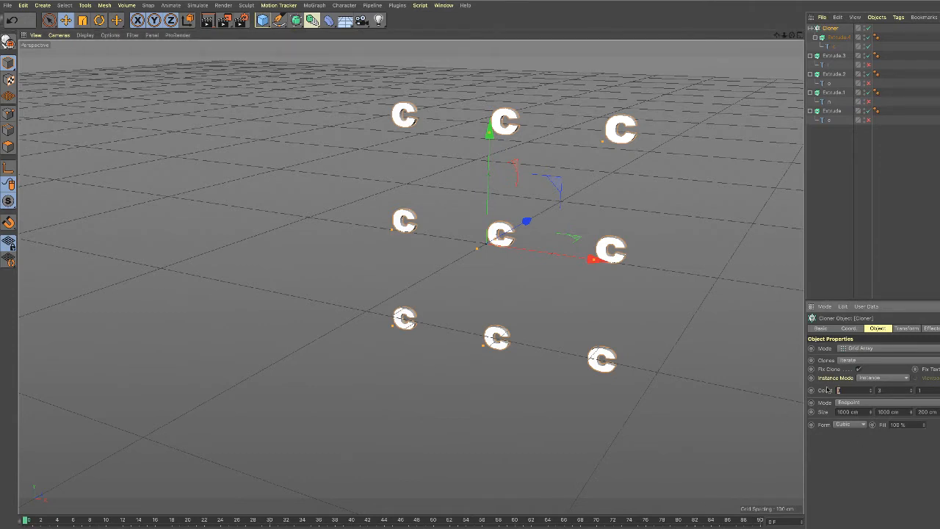
left_click_drag(885, 391, 870, 391)
type("5")
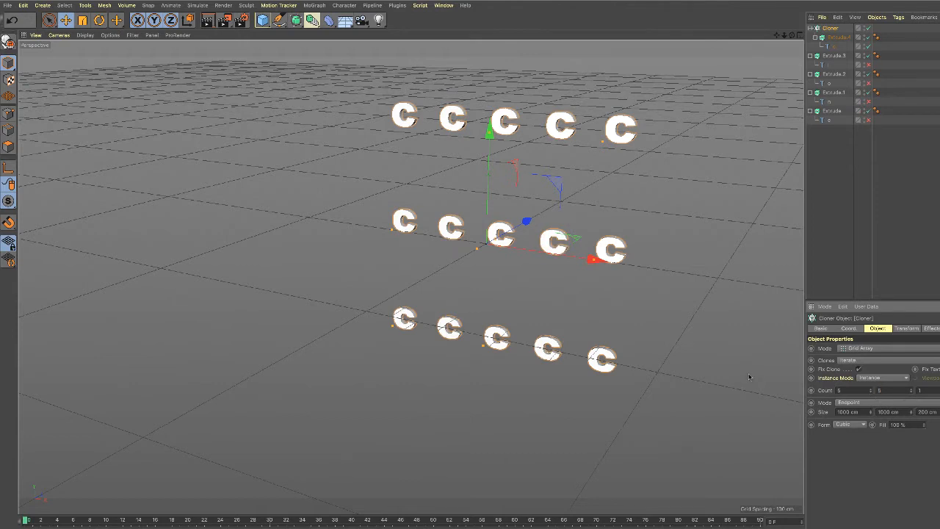
key("Return")
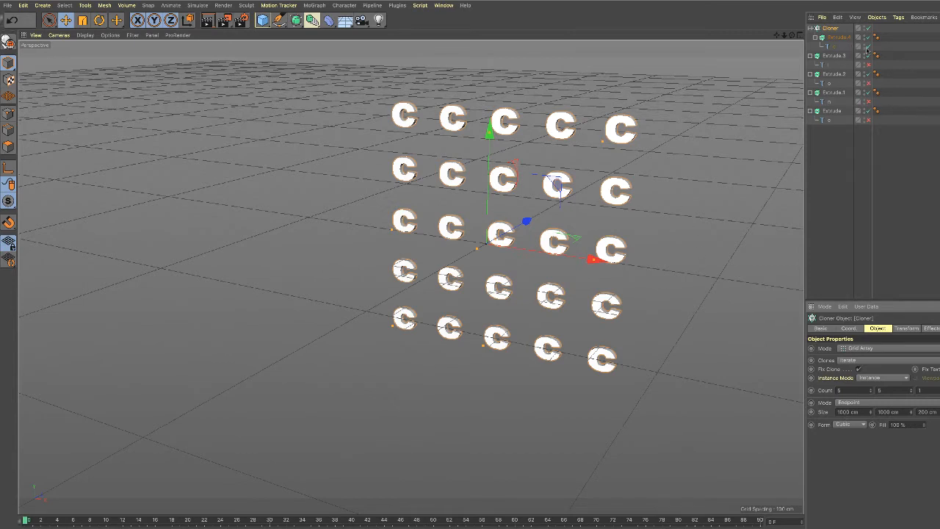
Enable the l, o, n and e text objects and move their four extrusions into the Cloner above the c extrusion.
left_click(868, 83)
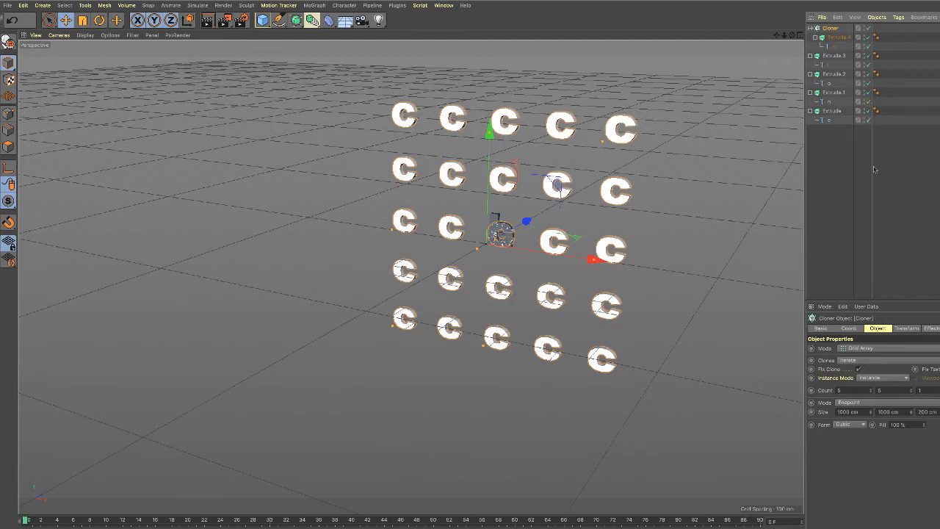
left_click(834, 55)
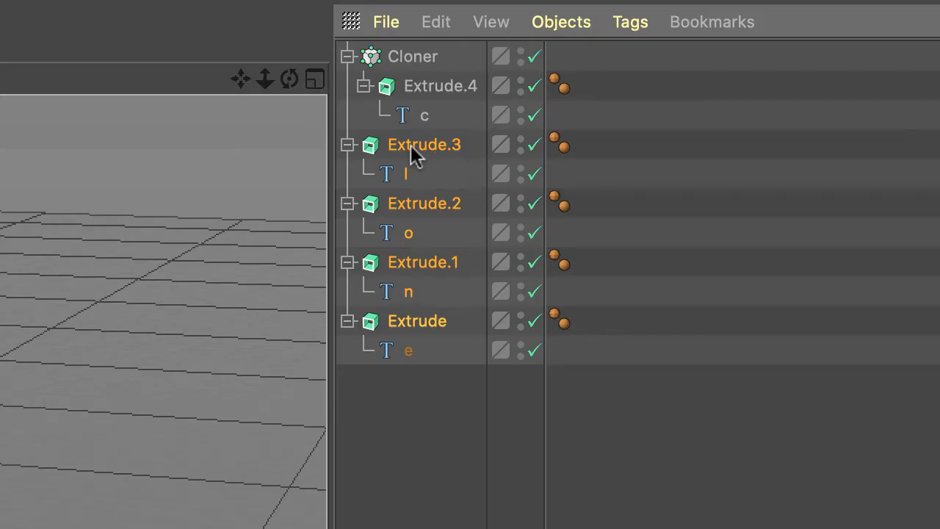
left_click_drag(412, 151, 415, 57)
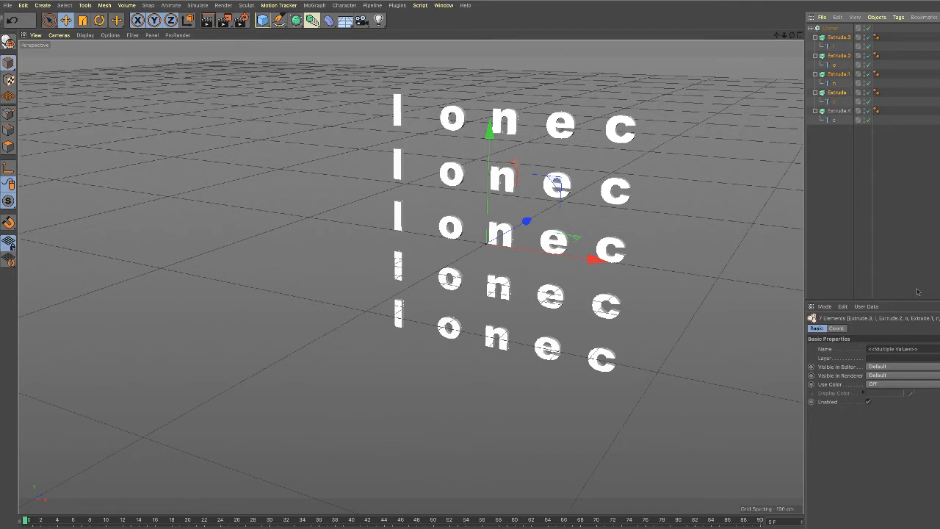
Move the c letter's extrusion to the first place inside the Cloner so each row spells "clone".
left_click(835, 29)
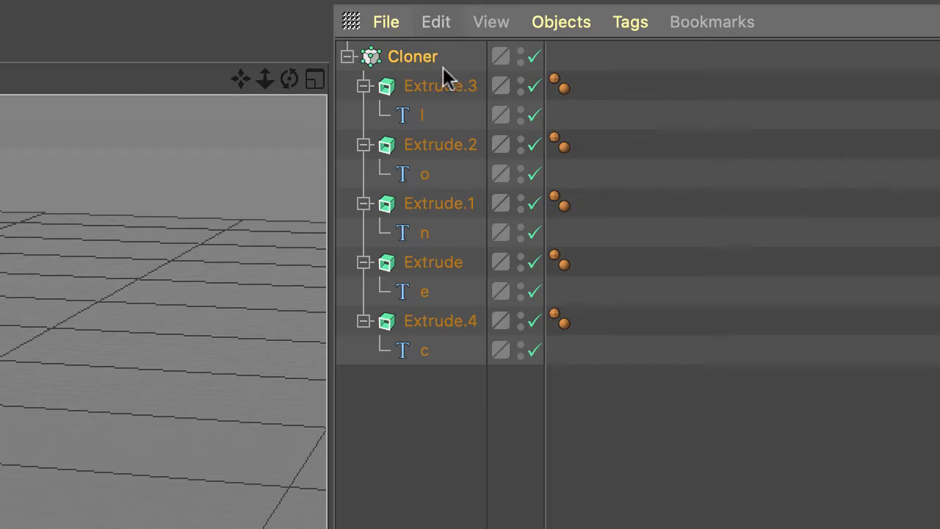
left_click(441, 324)
left_click_drag(441, 324, 420, 83)
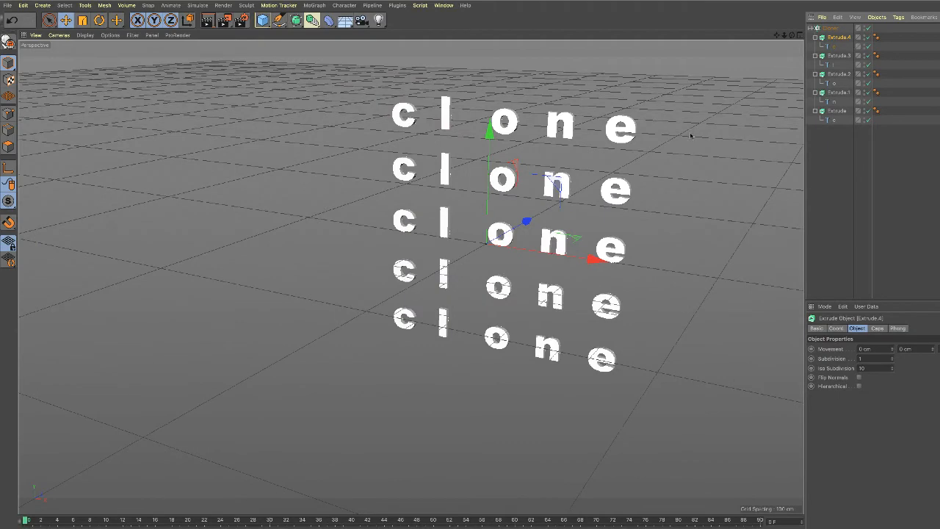
scroll(690, 136, "up", 4)
left_click_drag(646, 160, 626, 183, "alt")
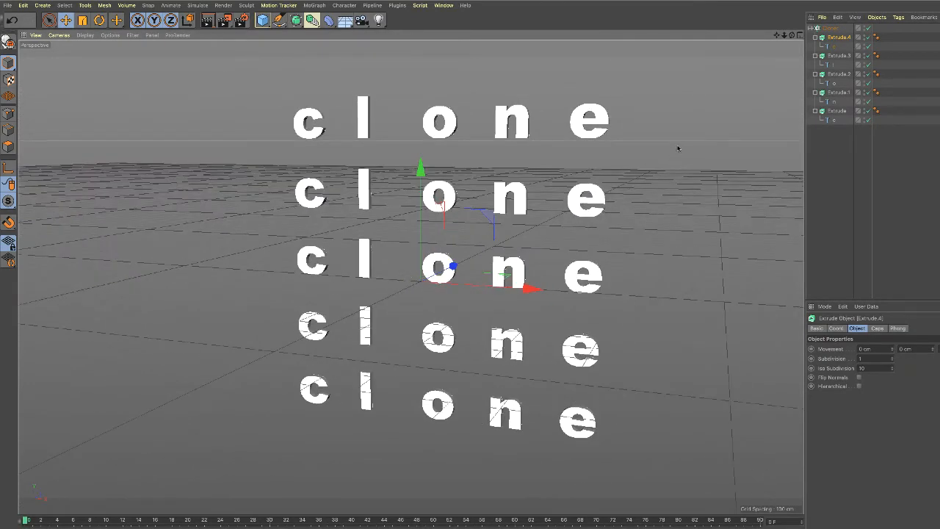
Try the n extrusion as the Cloner's first child and nested under the o text, undoing each move.
left_click(830, 28)
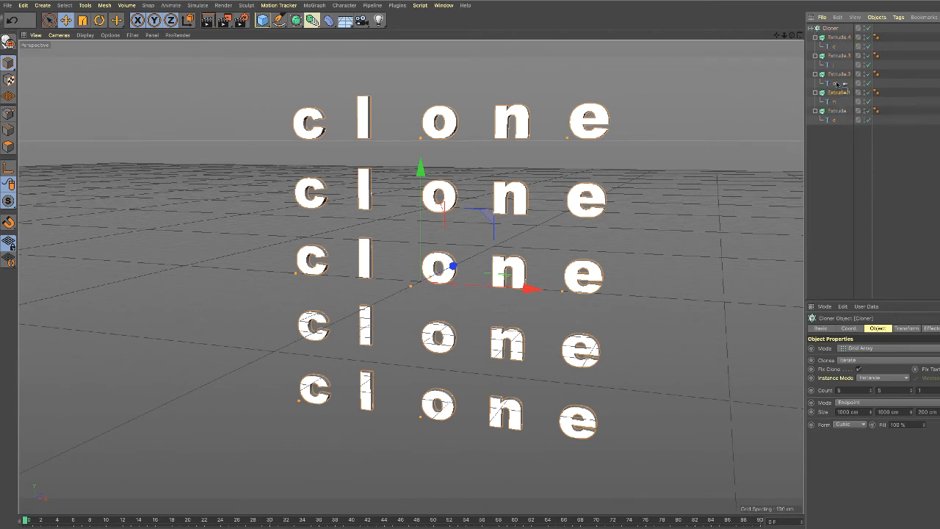
left_click_drag(835, 37, 835, 35)
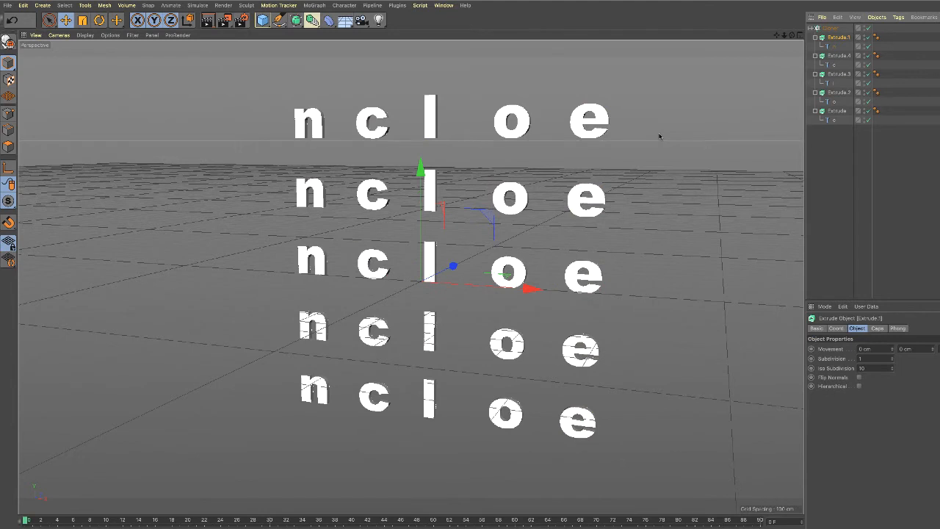
key("ctrl+z")
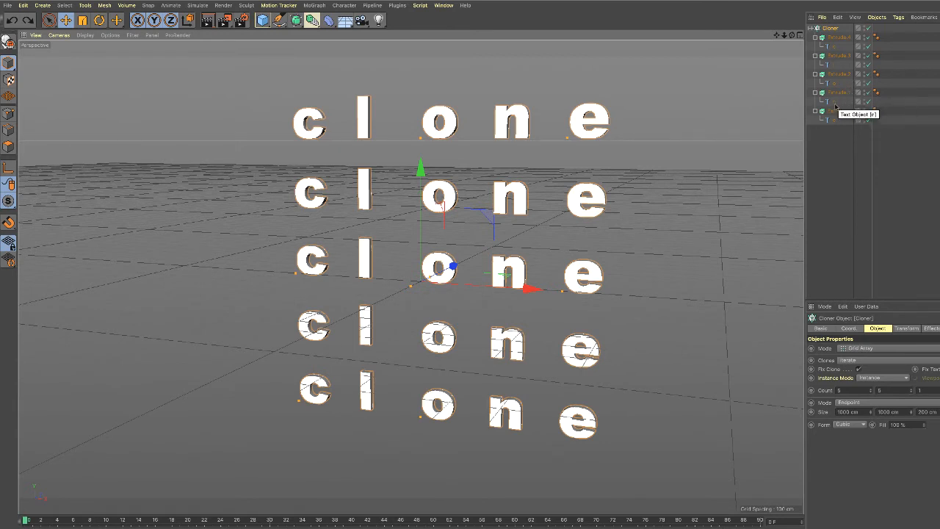
left_click_drag(838, 94, 838, 86)
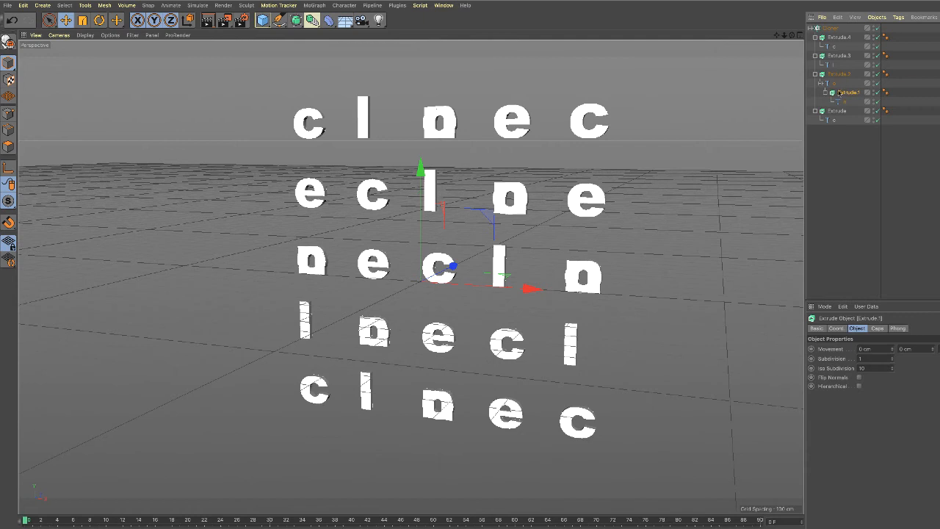
key("ctrl+z")
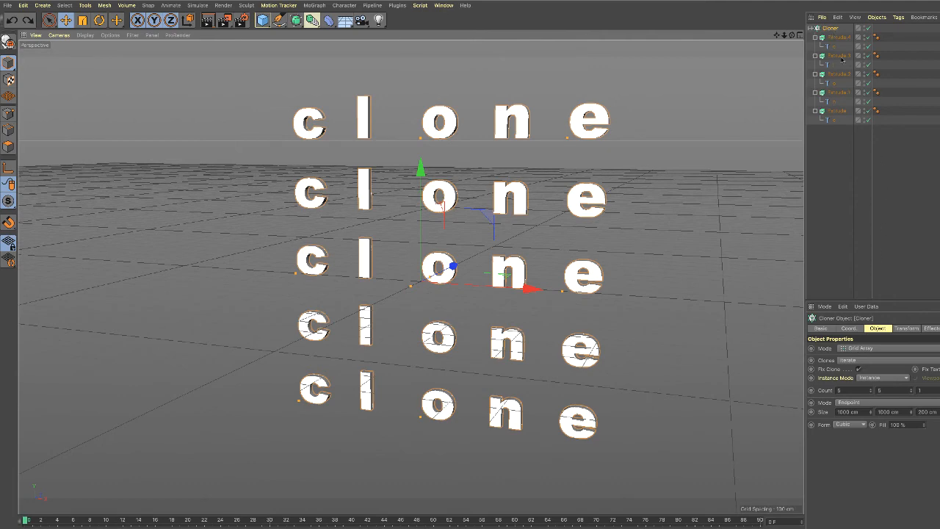
Try the Random clone distribution on the Cloner and return it to Iterate.
left_click(835, 31)
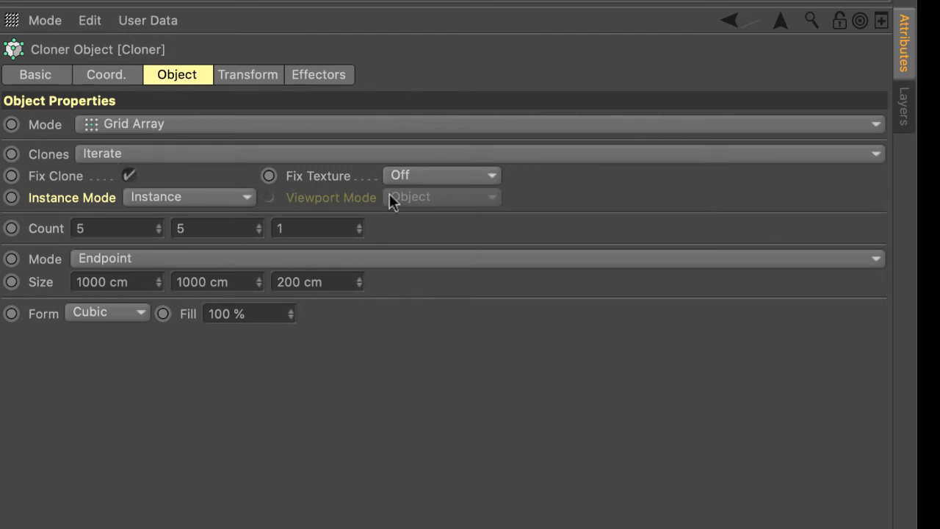
left_click(876, 156)
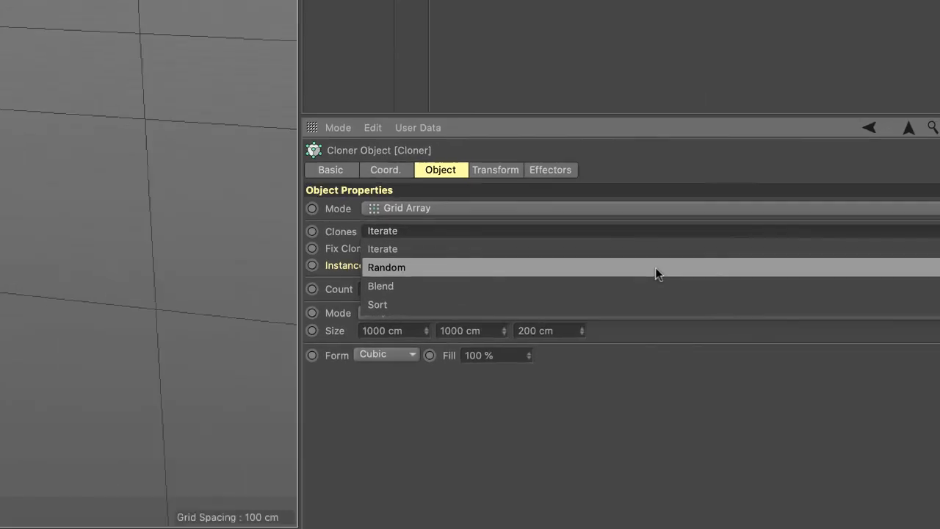
left_click(655, 267)
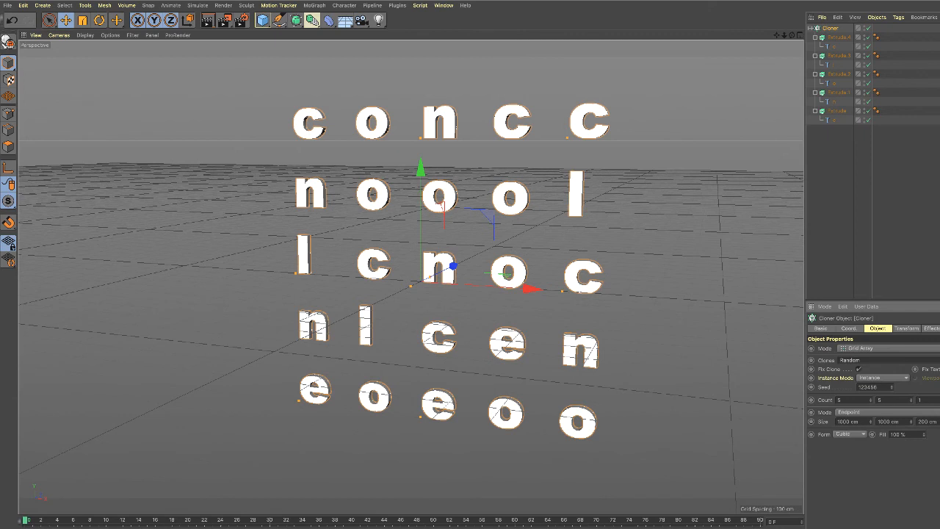
left_click(888, 359)
left_click(852, 369)
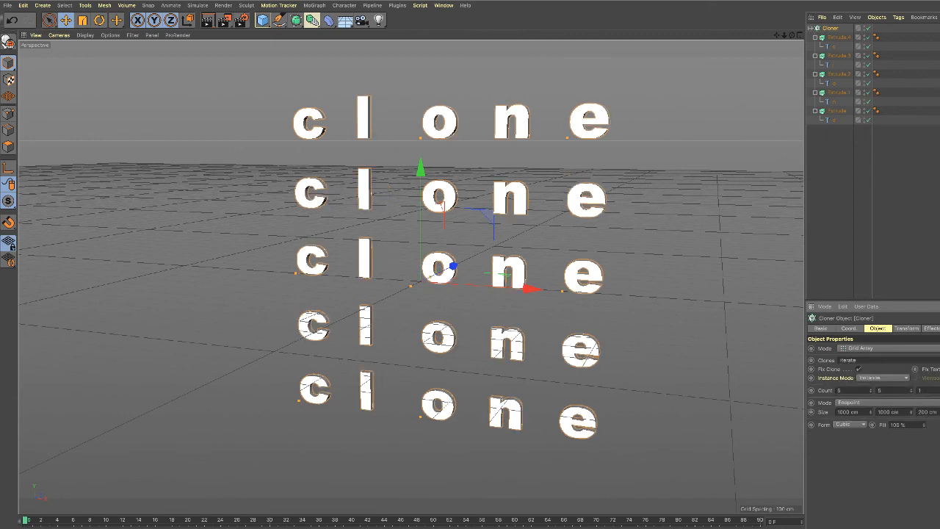